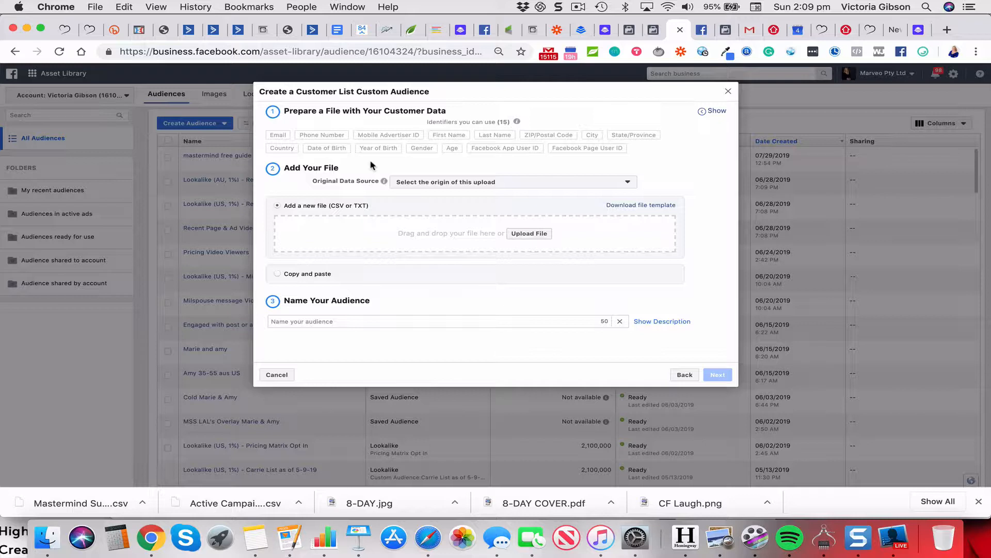
# Set the original data source to Directly from customers and add "Mastermind Success Secrets Purchaser as at Aug 19.csv", continuing to the data mapping
pyautogui.click(482, 186)
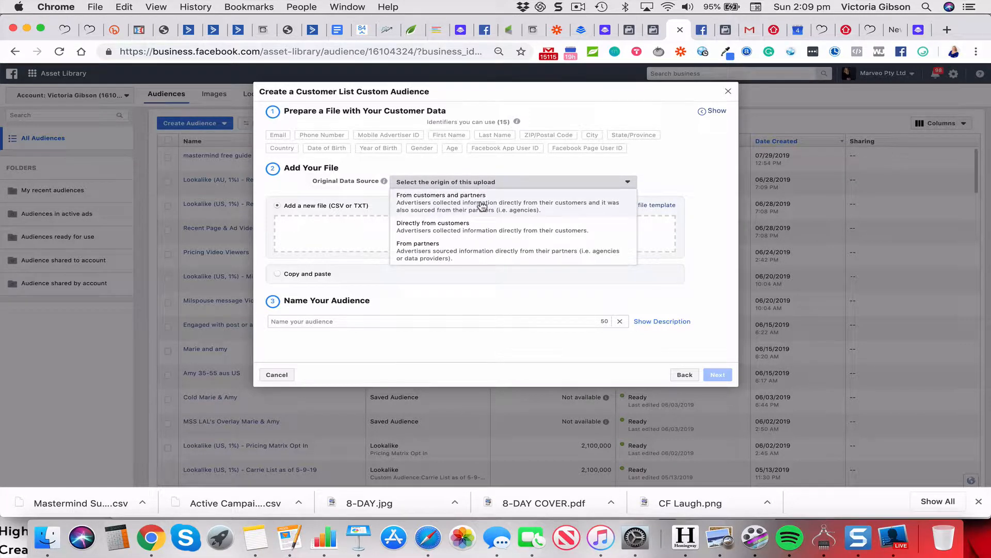
pyautogui.click(488, 234)
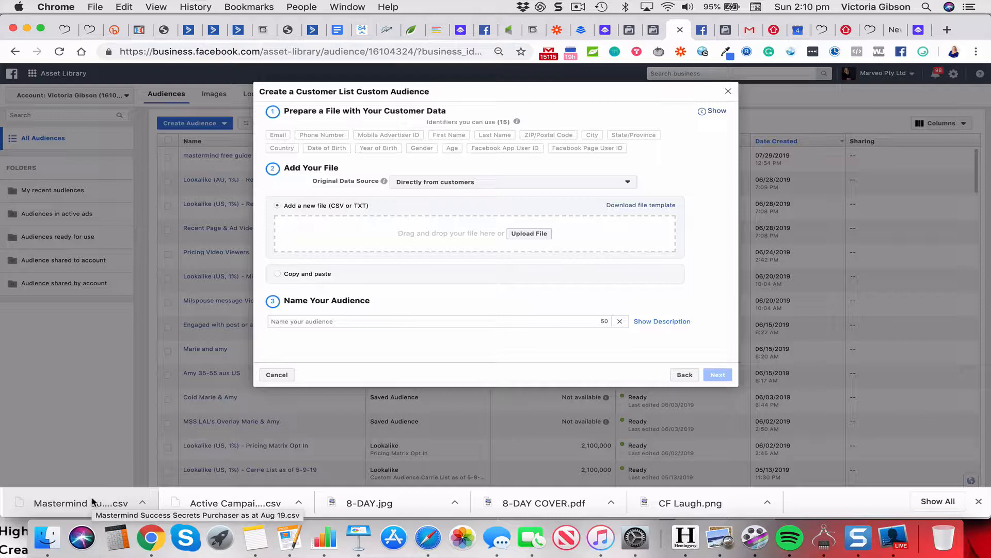
pyautogui.moveTo(92, 500); pyautogui.dragTo(482, 176)
pyautogui.moveTo(872, 46); pyautogui.dragTo(981, 45)
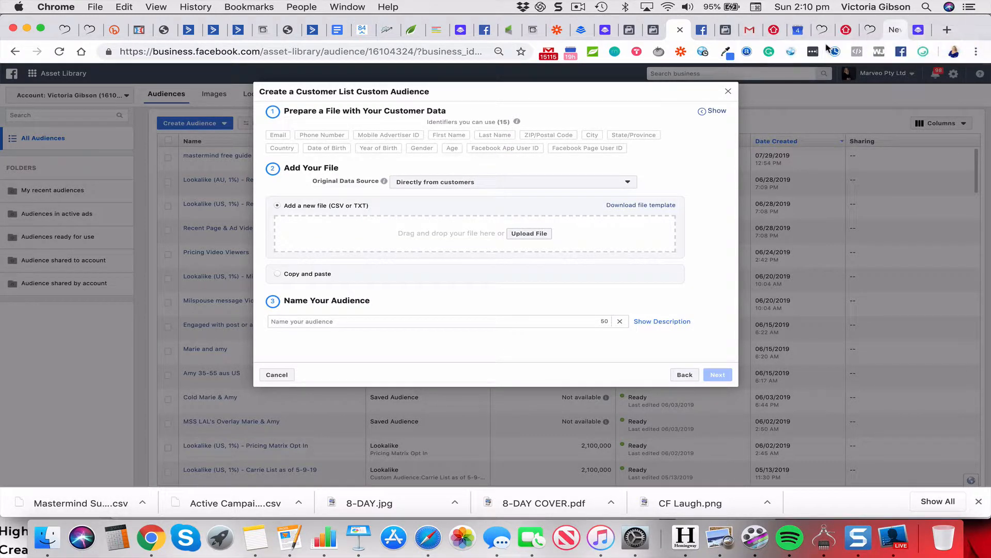
pyautogui.moveTo(82, 505); pyautogui.dragTo(491, 232)
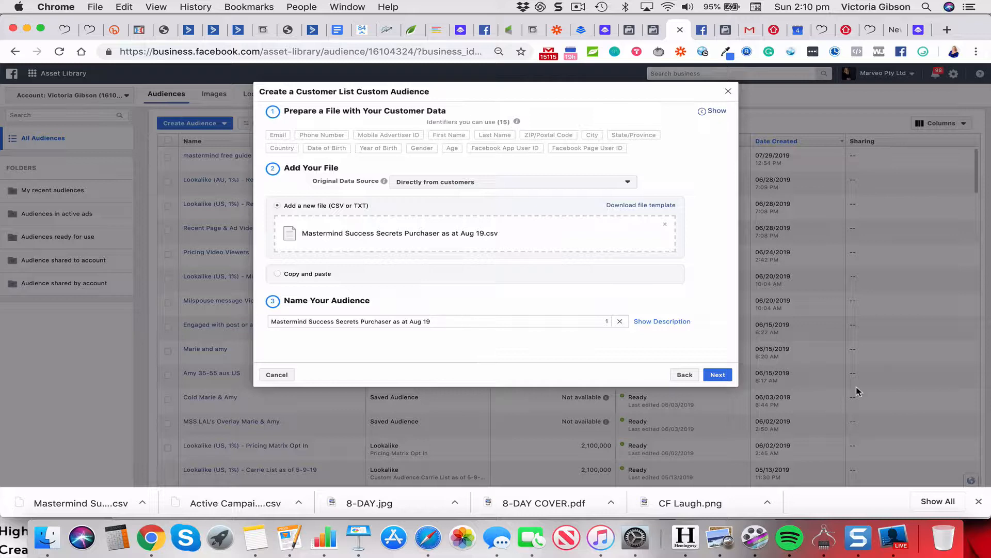
pyautogui.click(718, 374)
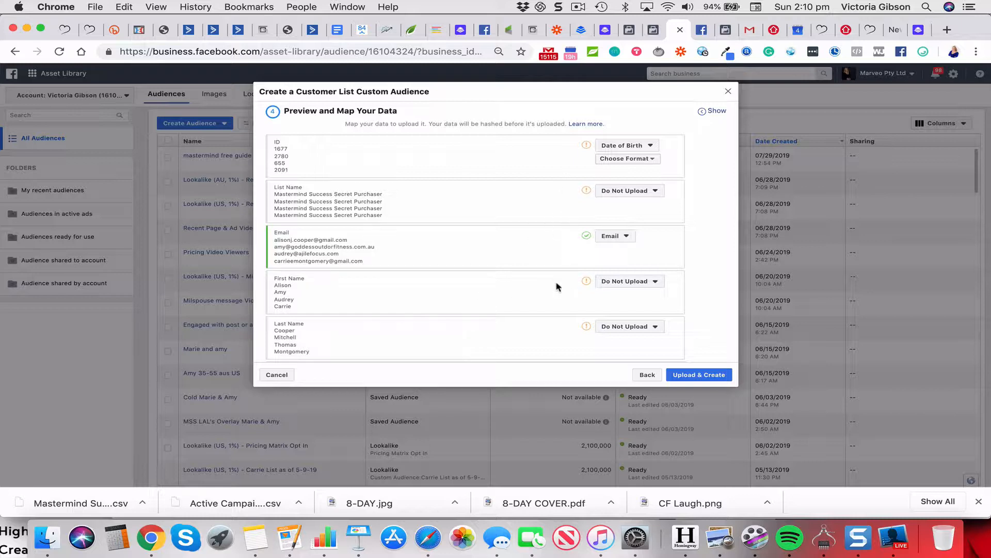
# Upload the customer list and create the custom audience despite the unmapped identifiers, and finish the creation
pyautogui.click(692, 376)
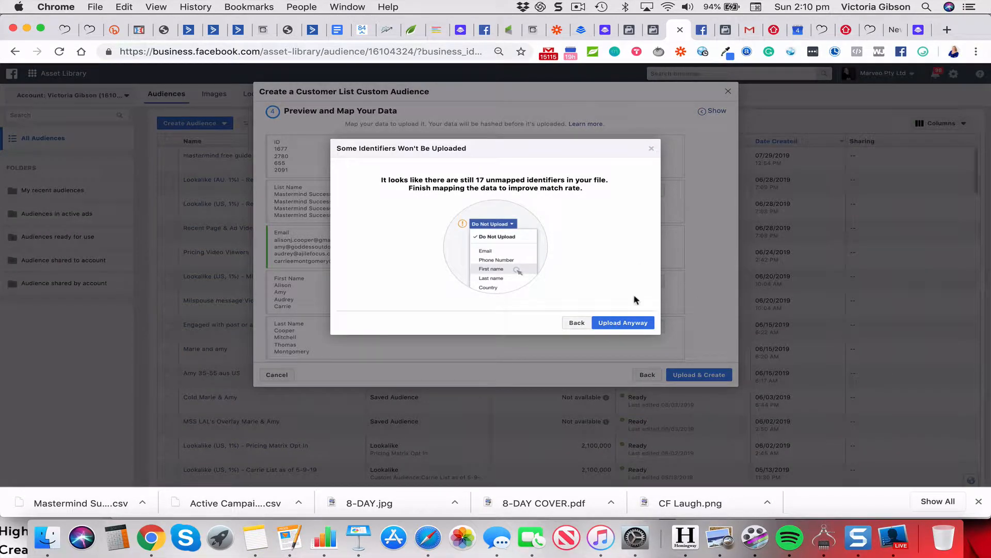
pyautogui.click(618, 325)
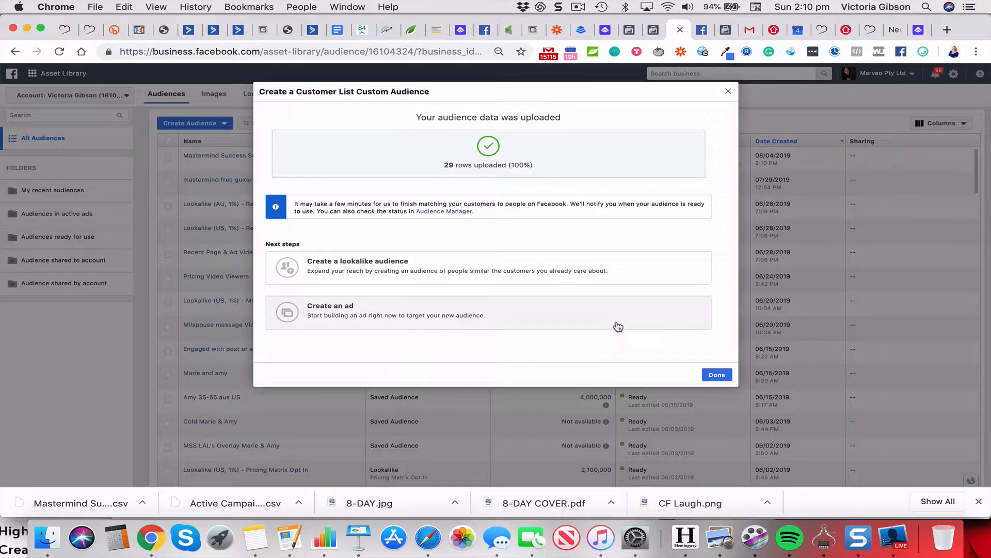
pyautogui.click(711, 377)
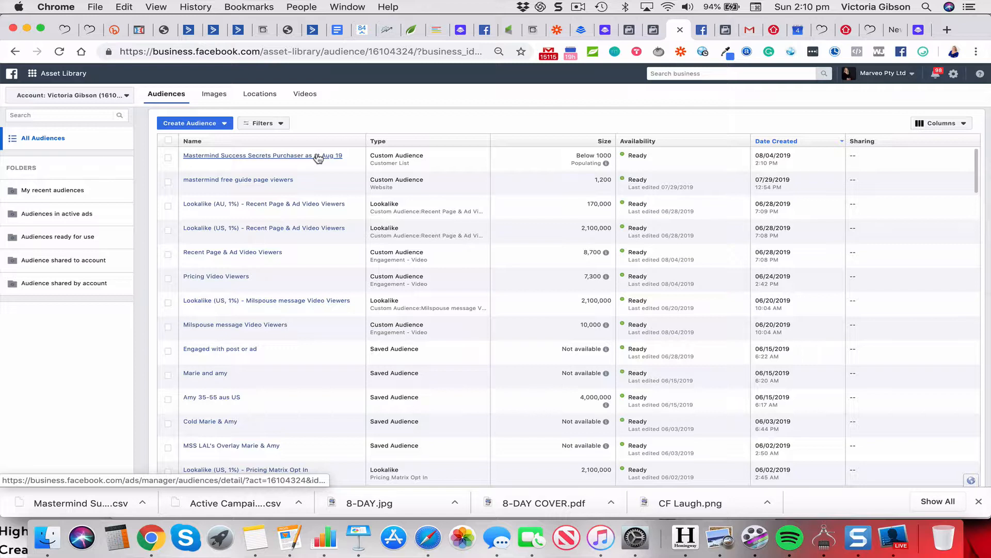
# Start a lookalike audience with the custom audience "Mastermind Success Secrets Purchaser as at Aug 19" as its source
pyautogui.click(168, 158)
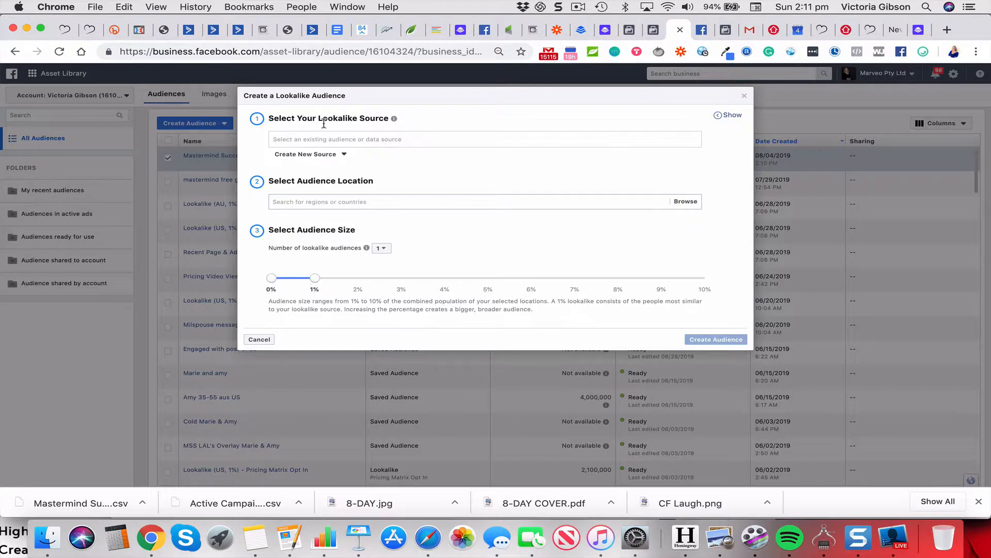
pyautogui.click(306, 139)
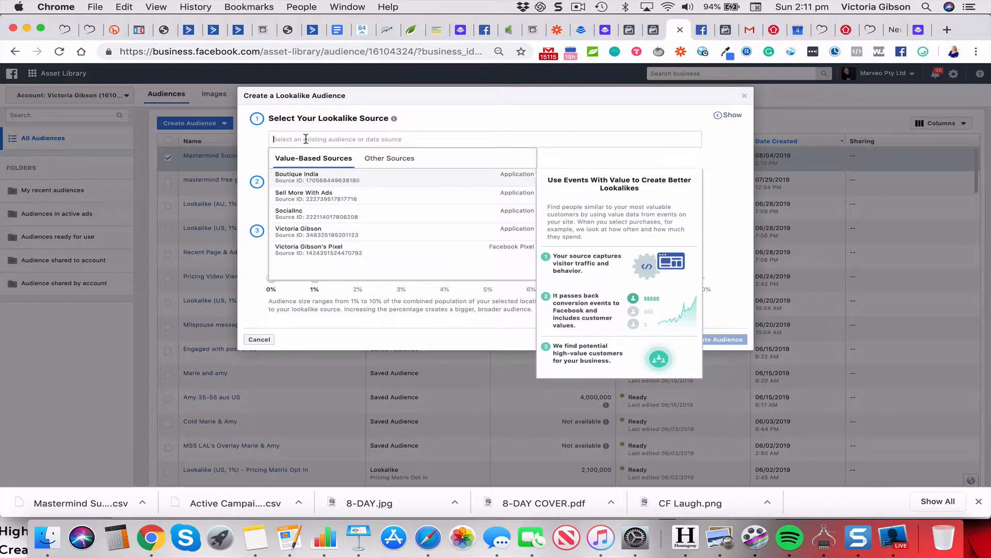
pyautogui.write('mastert')
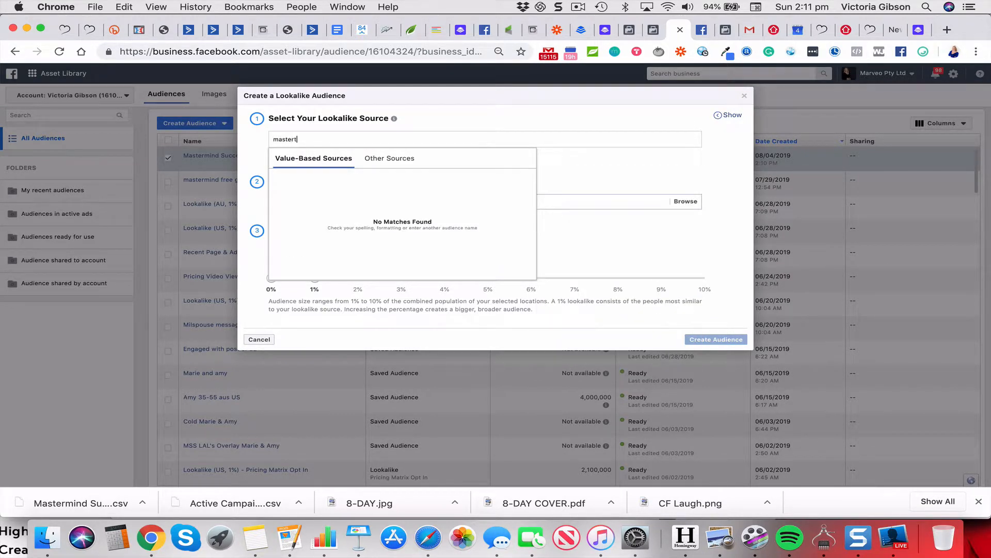
pyautogui.press('BackSpace')
pyautogui.write('mind')
pyautogui.click(380, 158)
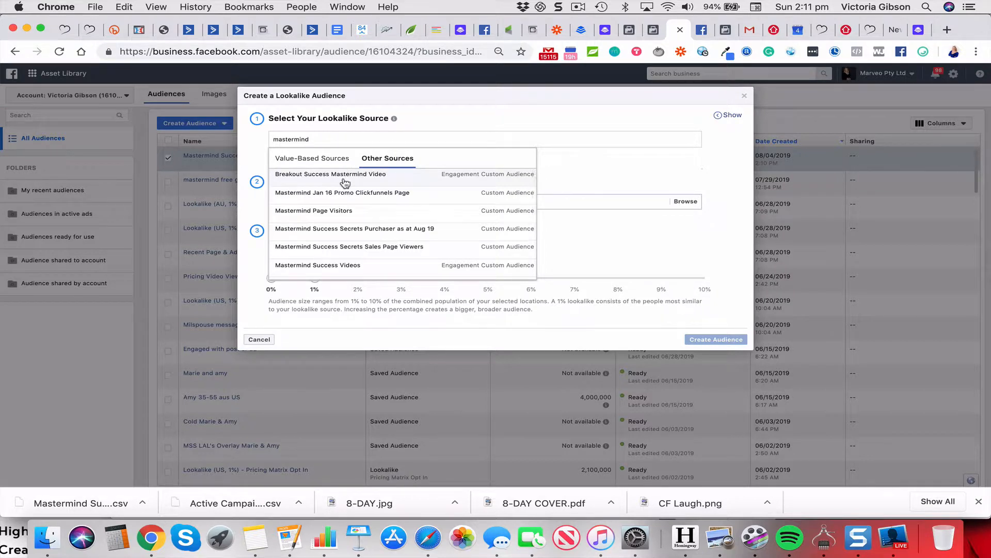
pyautogui.click(335, 234)
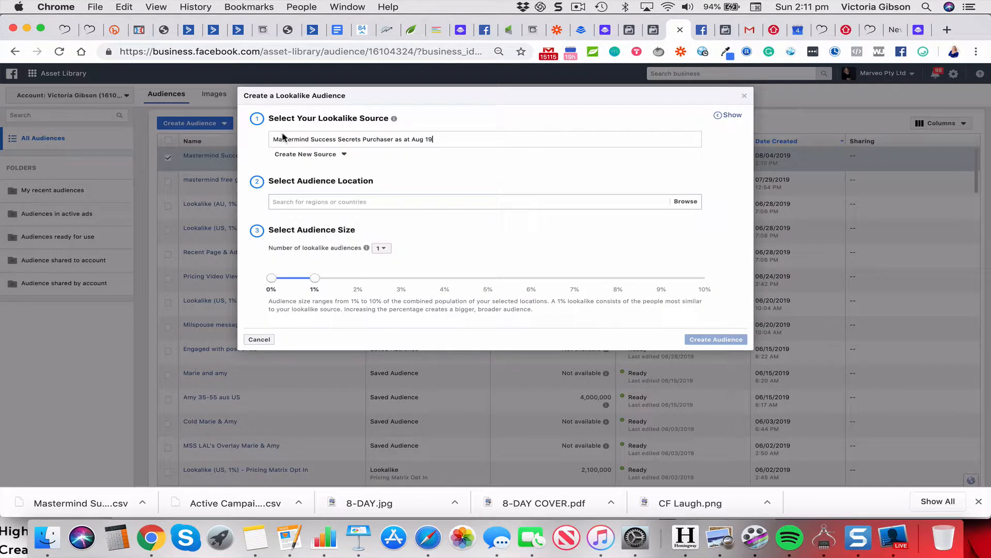
# Set the lookalike audience's location to Australia and create the audience at the 1% size
pyautogui.click(316, 201)
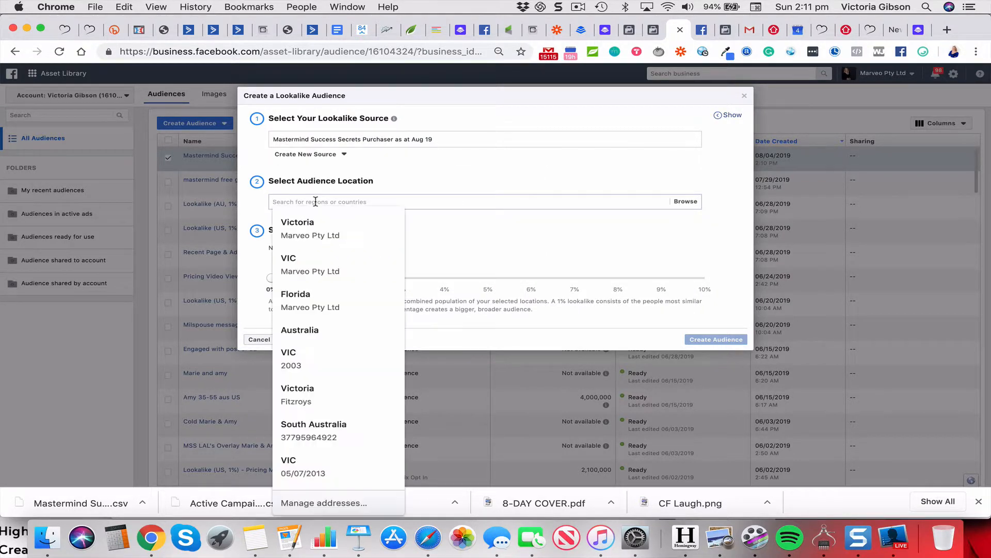
pyautogui.write('austra')
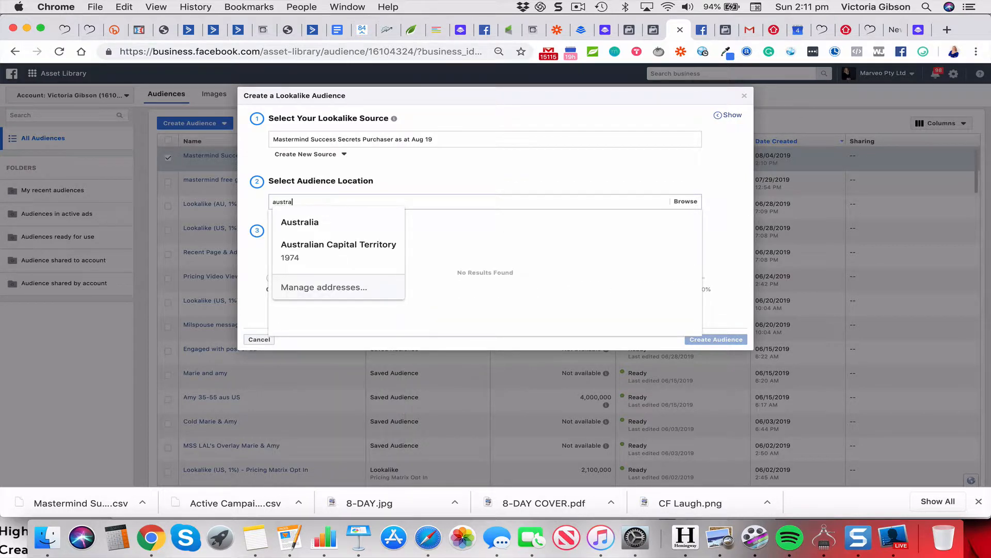
pyautogui.click(327, 219)
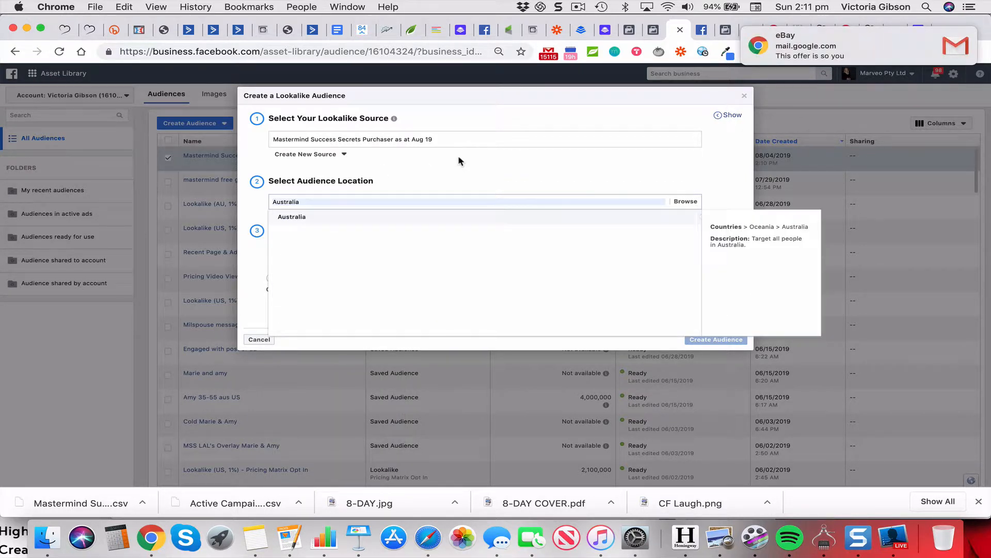
pyautogui.click(844, 41)
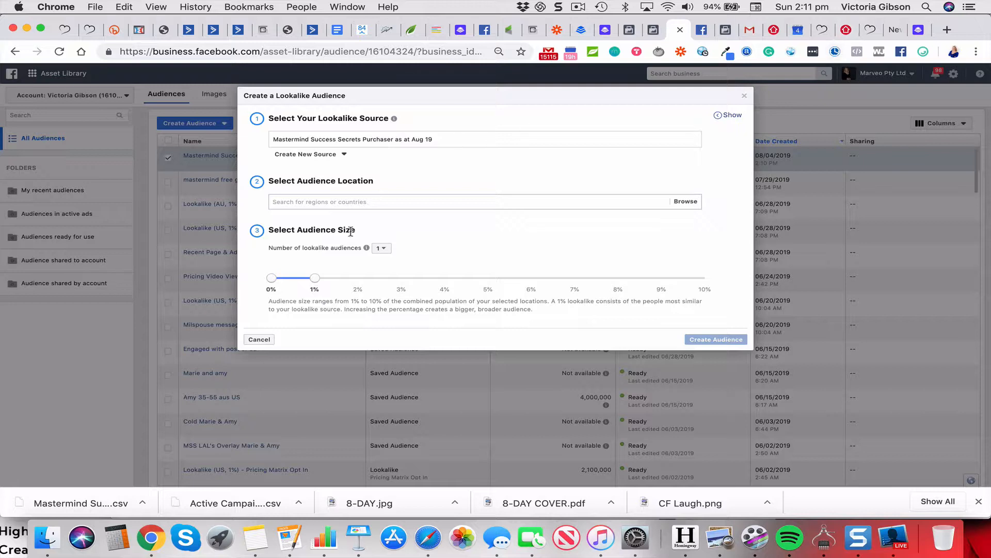
pyautogui.click(308, 203)
pyautogui.write('aust')
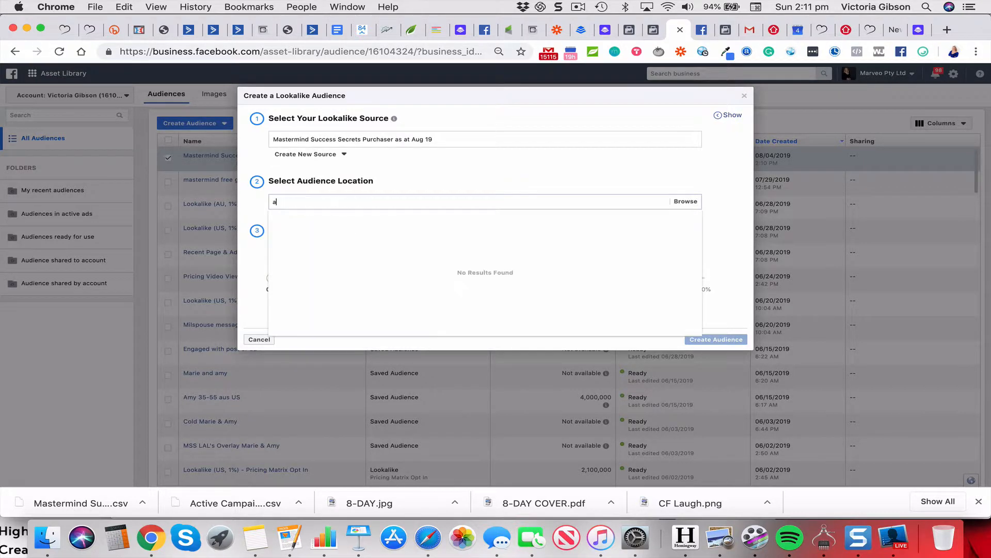
pyautogui.click(308, 222)
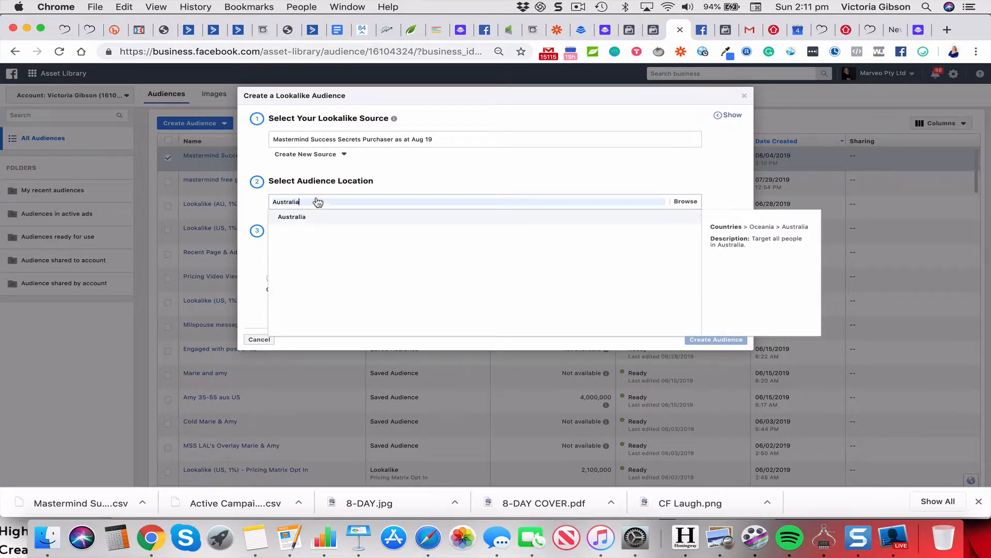
pyautogui.click(332, 218)
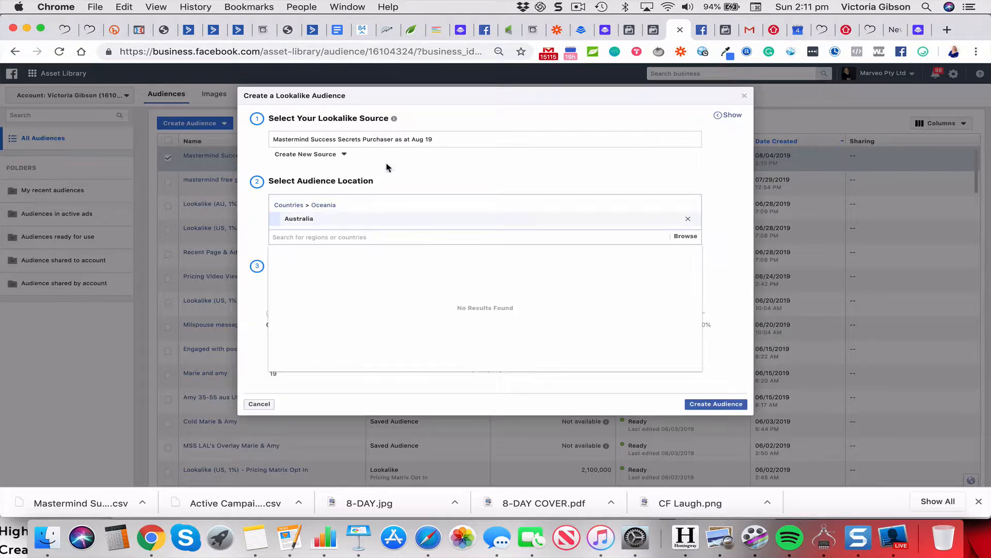
pyautogui.click(728, 193)
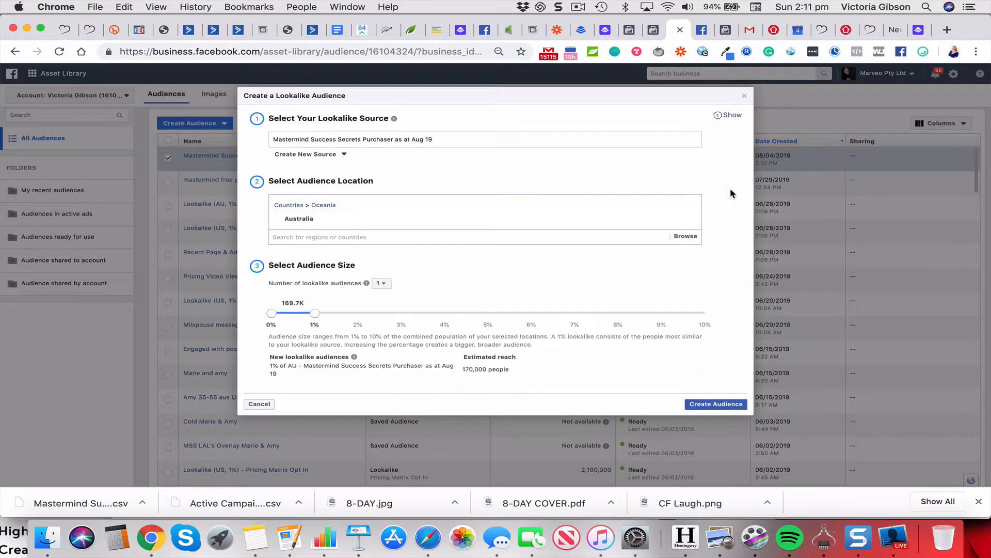
pyautogui.click(724, 407)
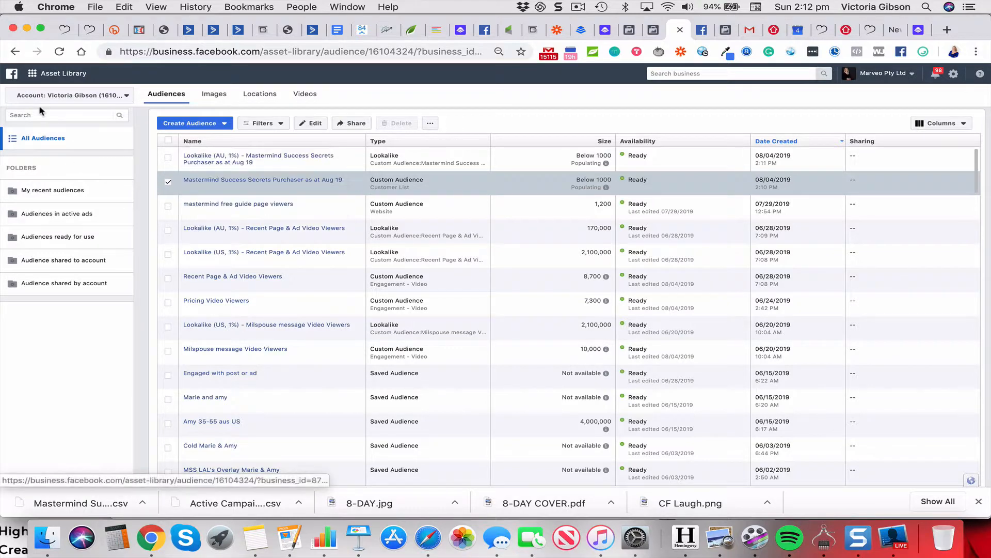
# Go to Ads Manager and open the "Lookalike 3s Video & Page Post" ad set for editing in the already open client account
pyautogui.moveTo(54, 75)
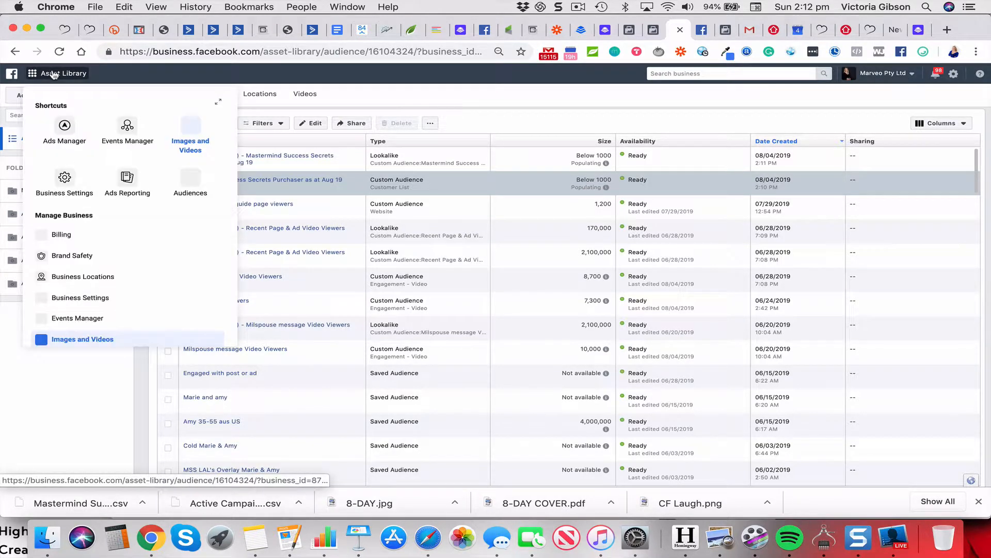
pyautogui.click(55, 141)
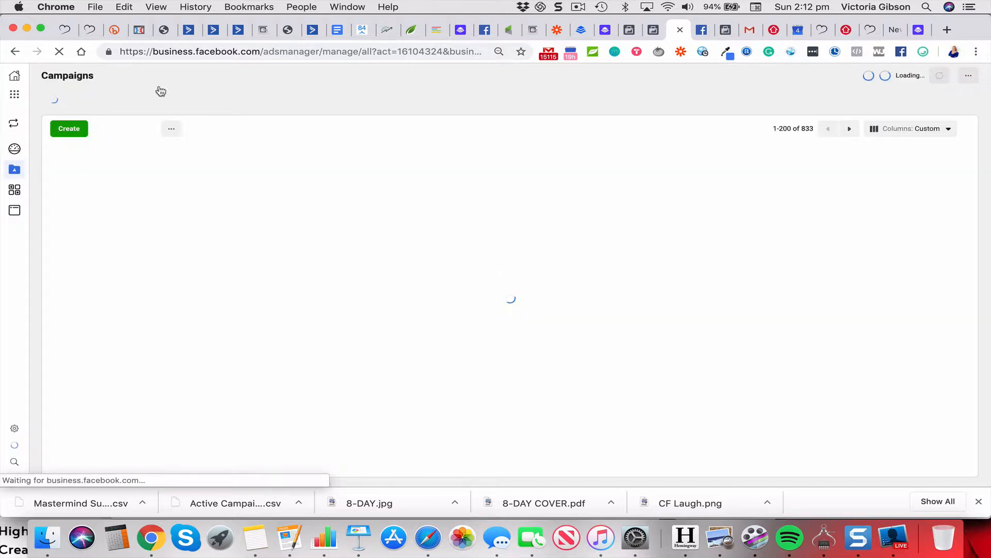
pyautogui.click(726, 30)
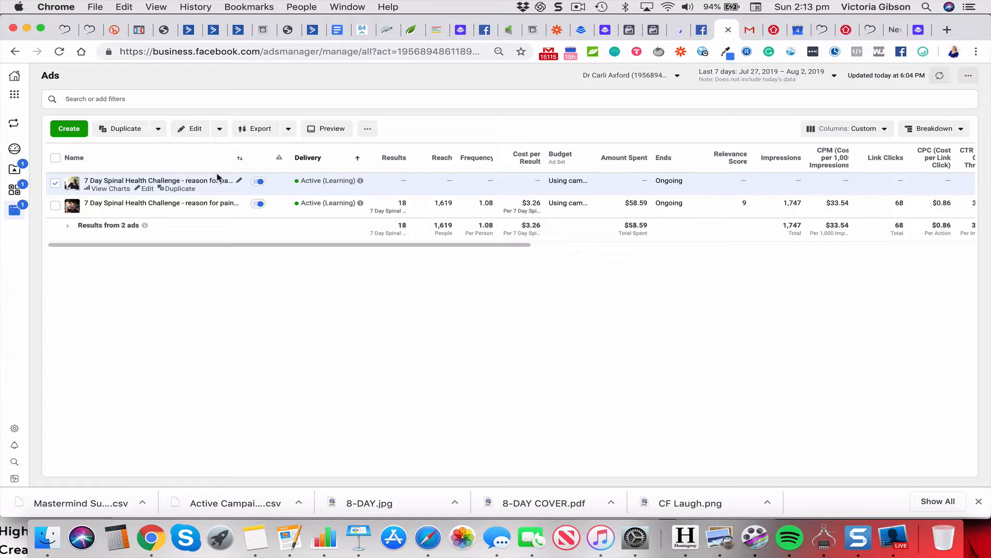
pyautogui.click(15, 192)
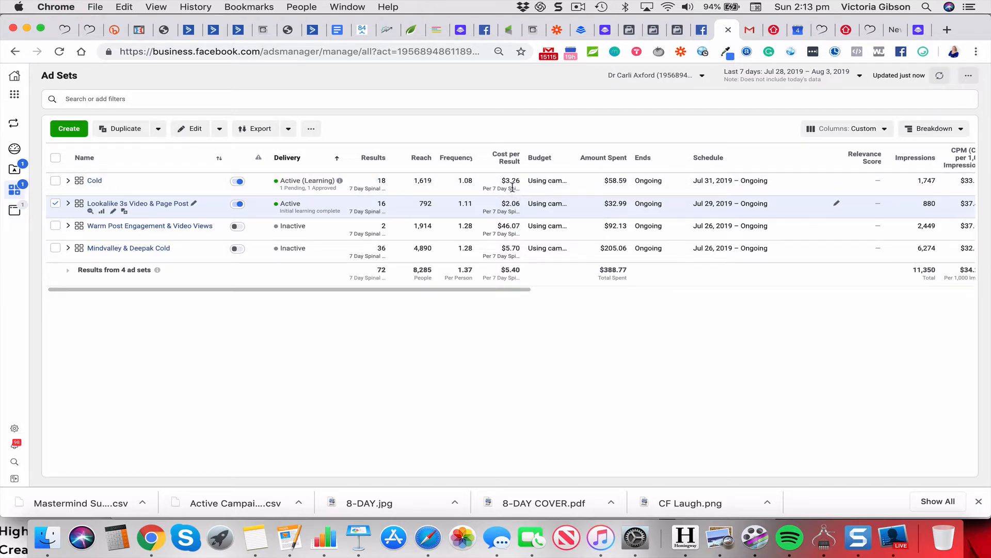
pyautogui.click(114, 213)
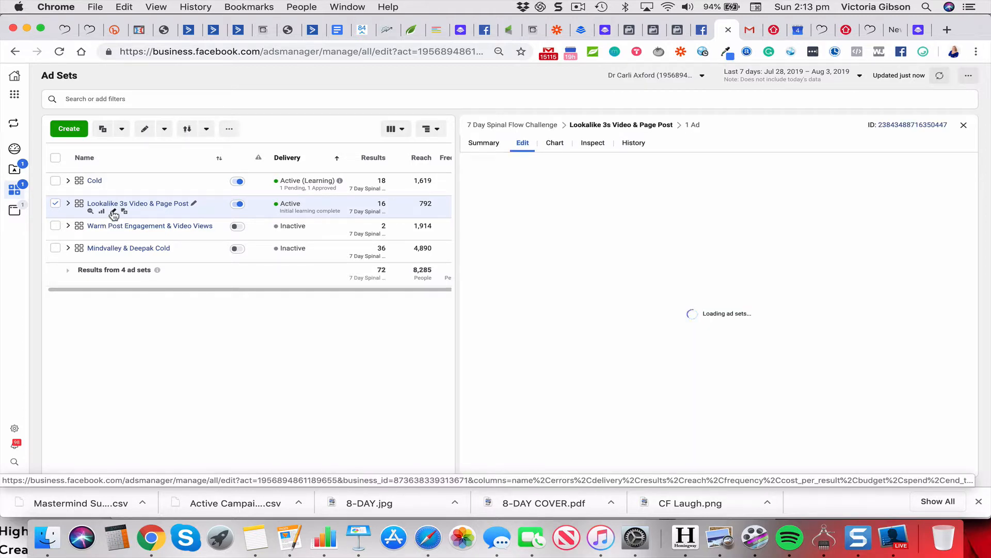
# Switch the ad set's audience from the saved audience to Create New Audience
pyautogui.scroll(-3, 577, 205)
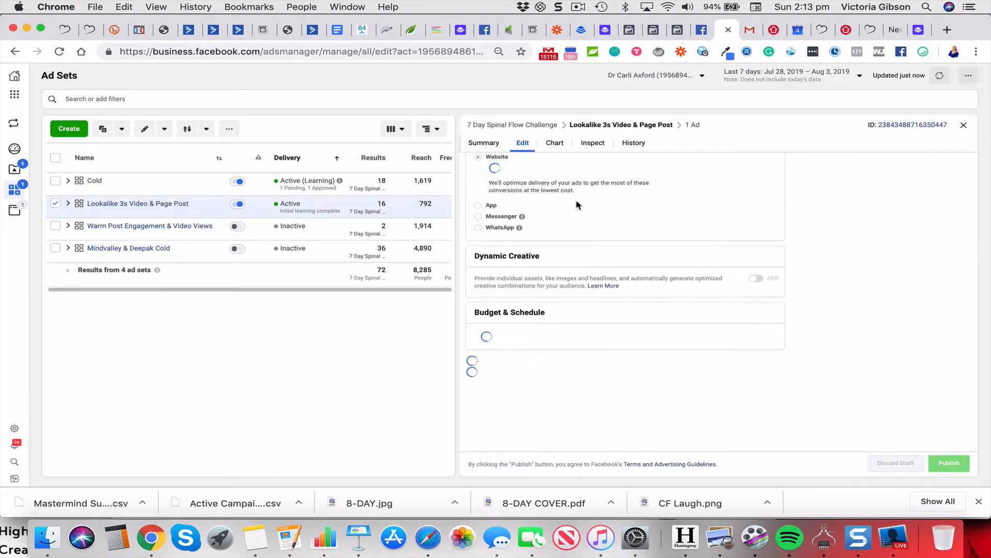
pyautogui.scroll(-3, 577, 205)
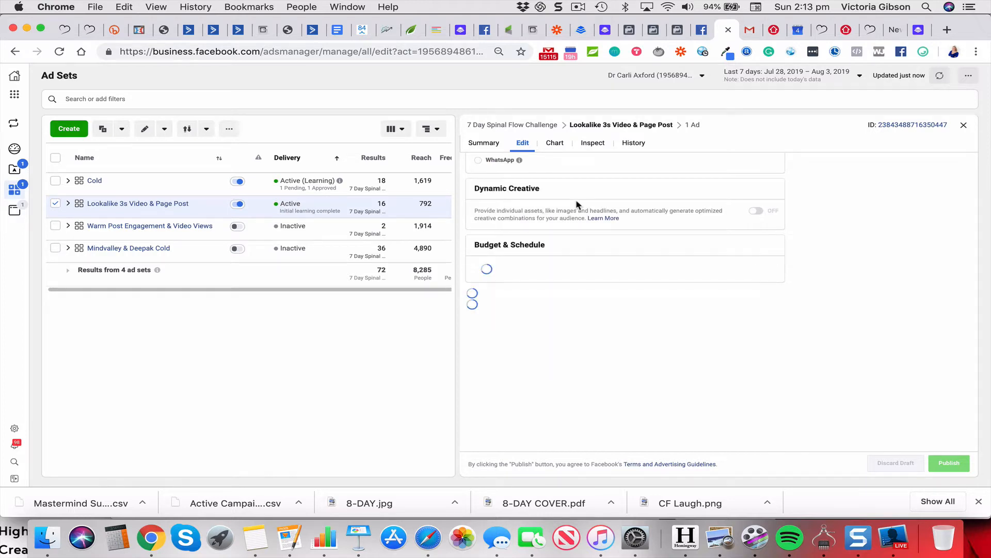
pyautogui.scroll(-2, 577, 205)
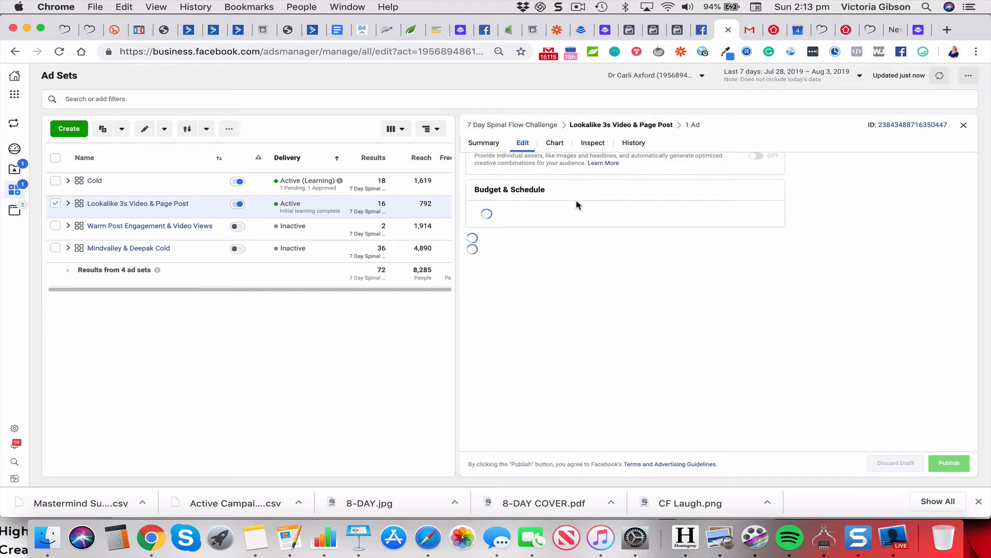
pyautogui.scroll(-1, 578, 205)
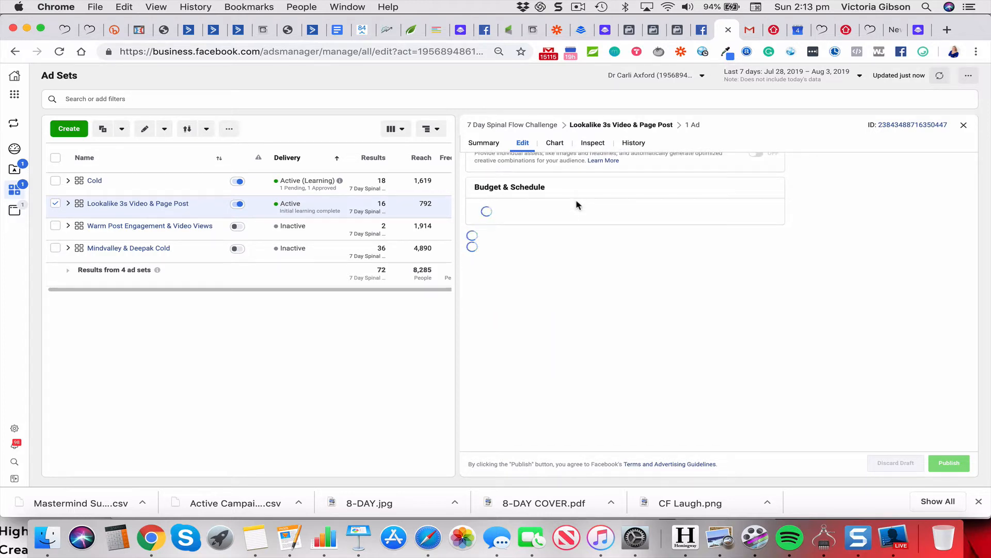
pyautogui.scroll(-1, 577, 205)
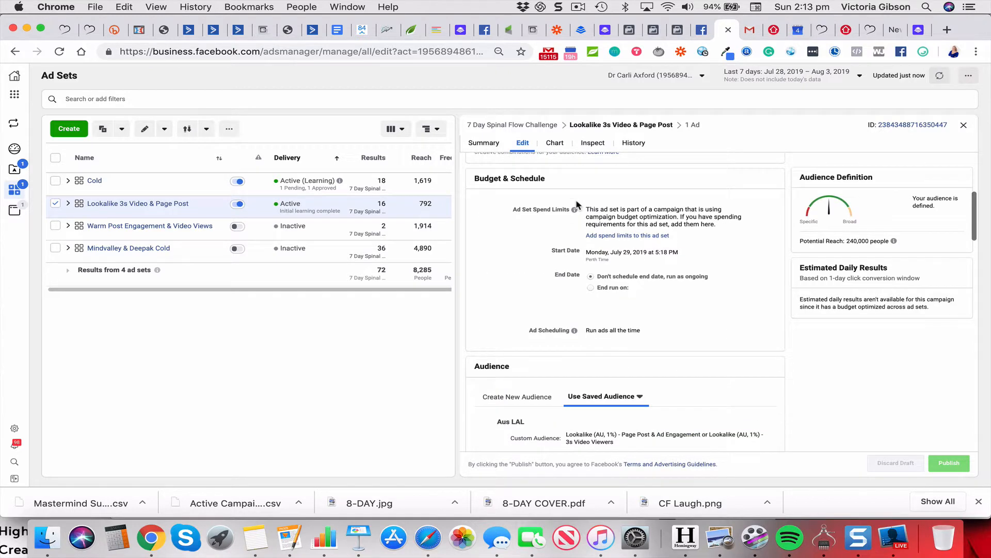
pyautogui.scroll(3, 577, 205)
pyautogui.scroll(-6, 577, 205)
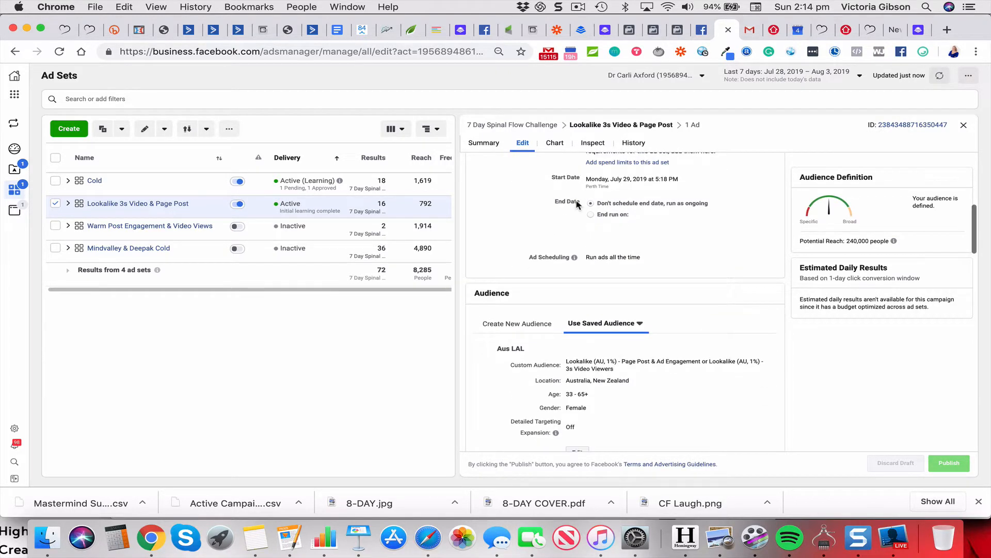
pyautogui.scroll(-4, 577, 205)
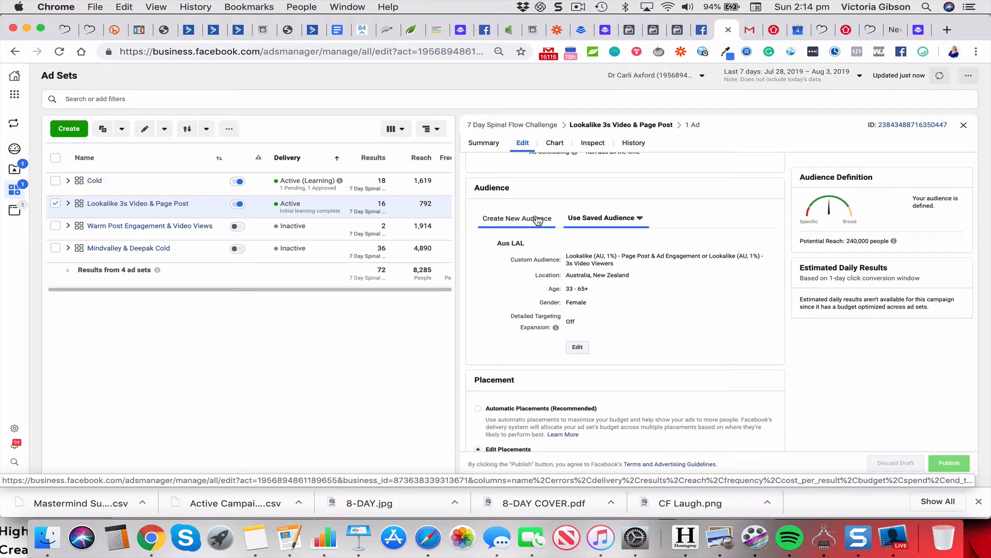
pyautogui.click(538, 220)
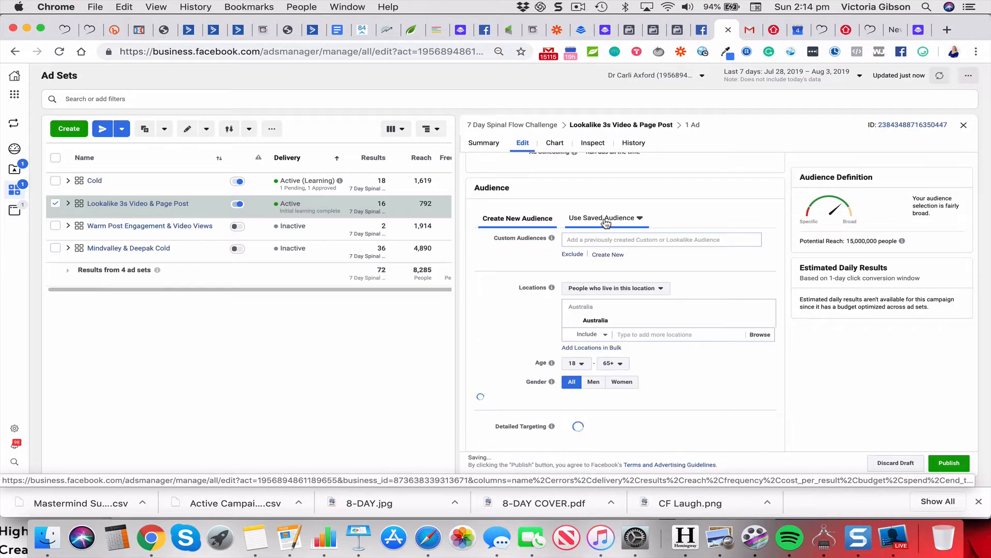
# Look through the custom and lookalike audiences available for the ad set's new audience
pyautogui.click(580, 242)
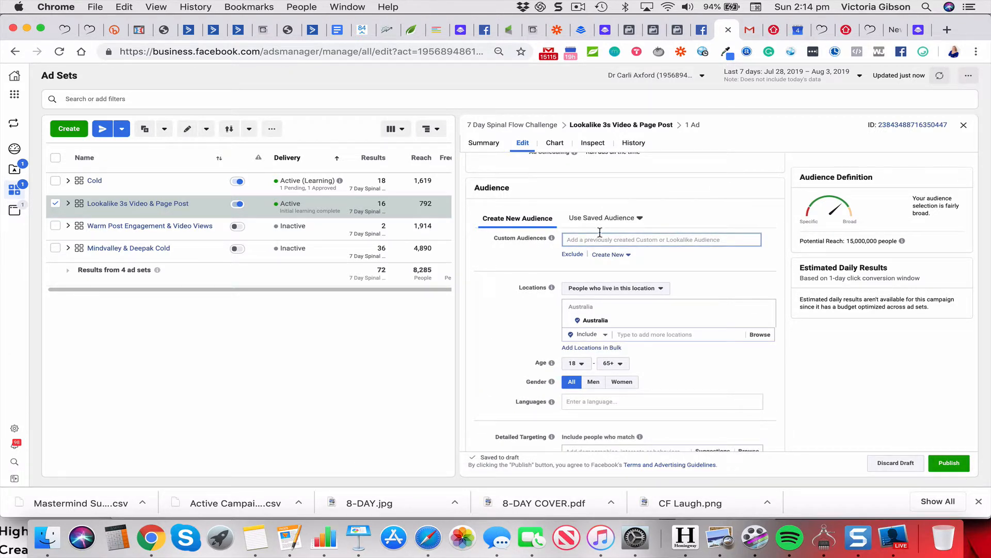
pyautogui.click(586, 240)
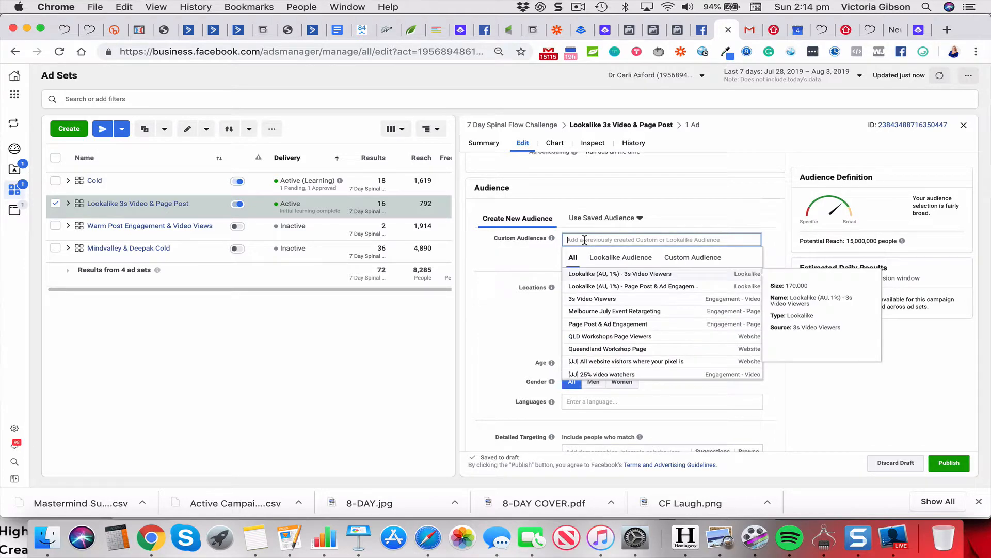
pyautogui.scroll(-10, 598, 339)
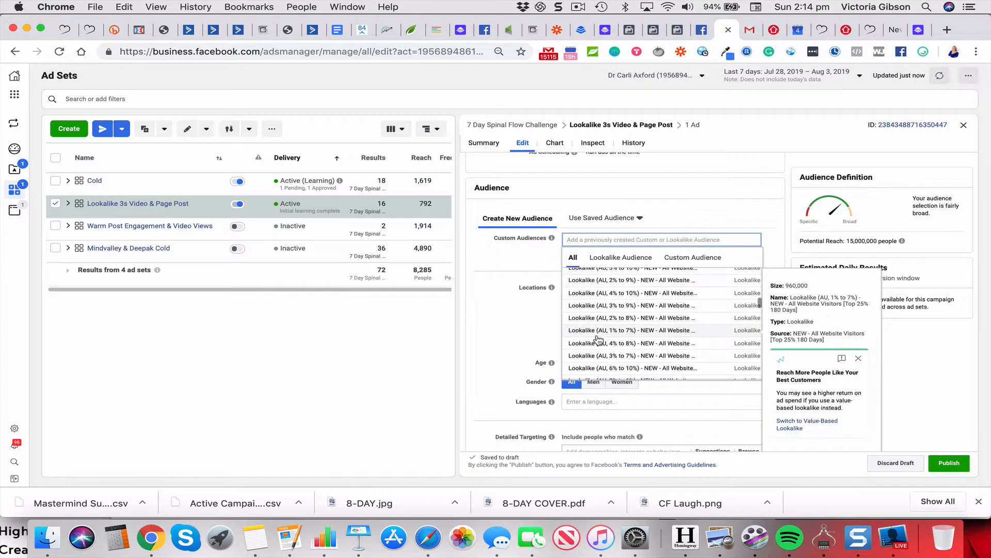
pyautogui.scroll(-10, 598, 340)
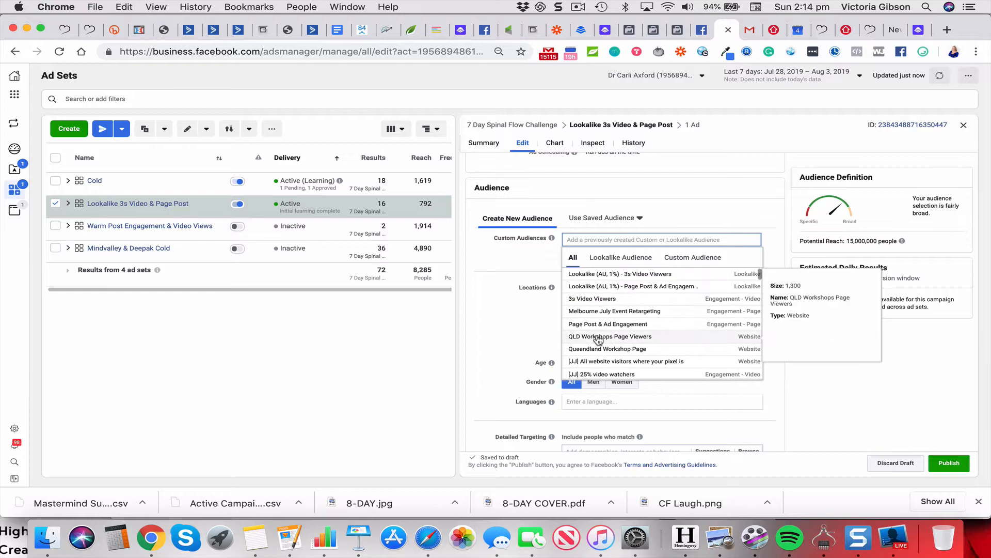
pyautogui.scroll(-1, 633, 348)
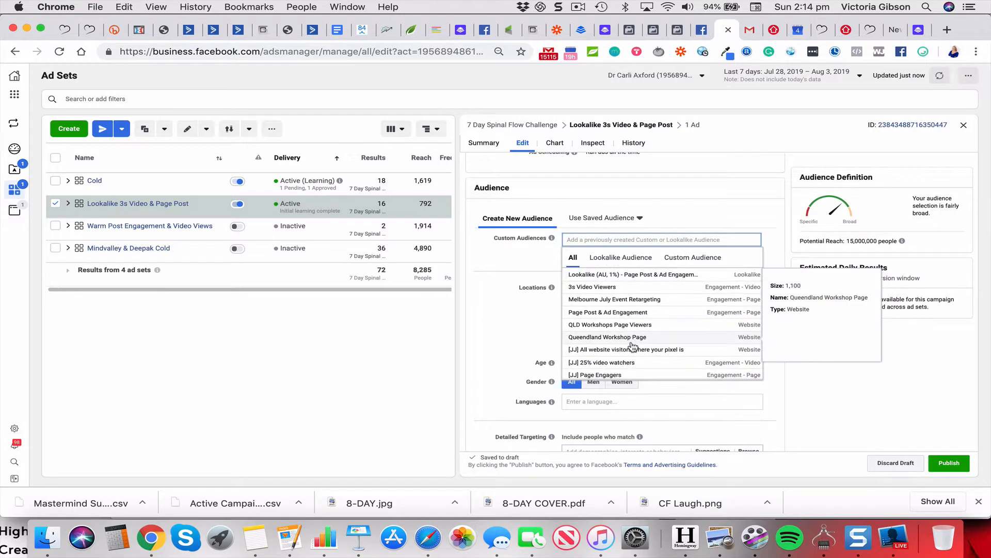
pyautogui.scroll(5, 633, 347)
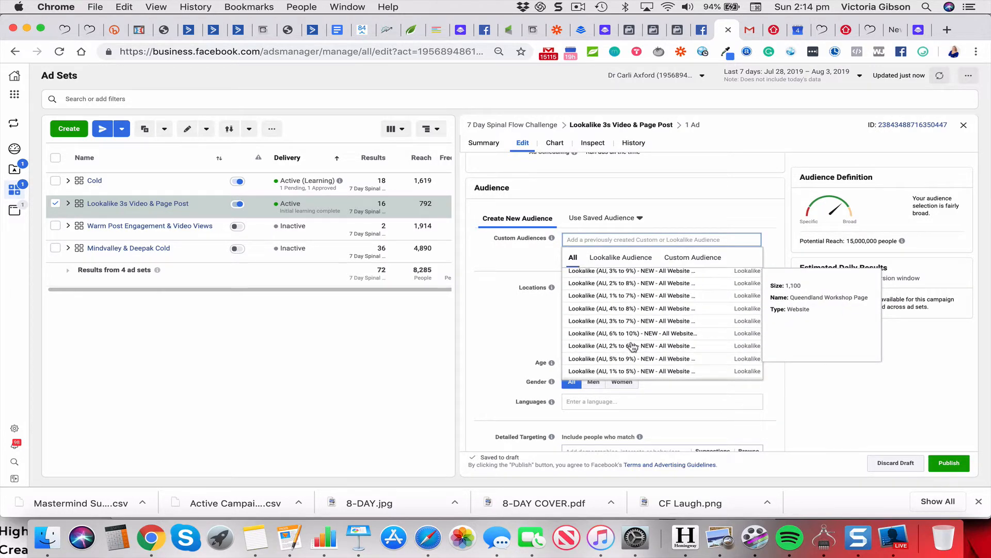
pyautogui.click(506, 270)
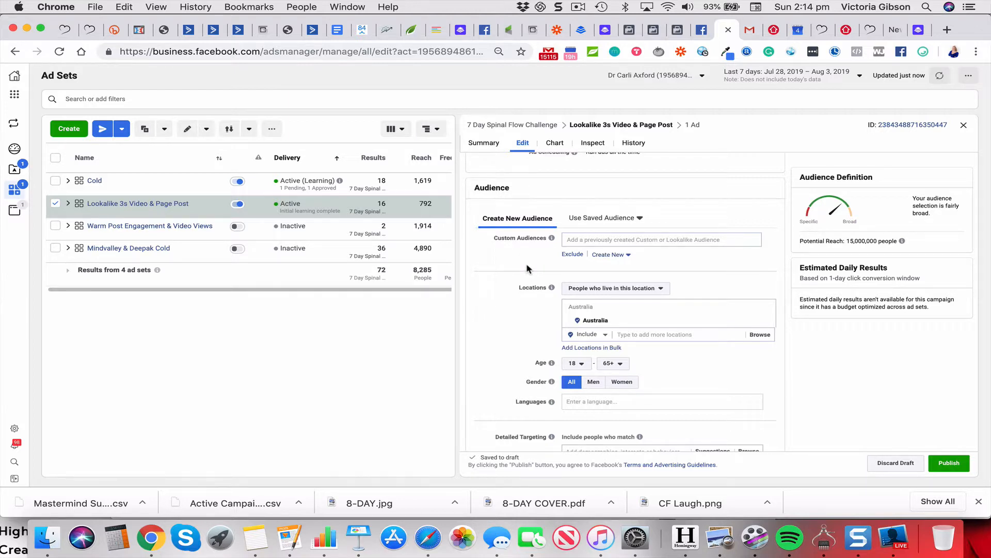
# Search the custom audiences for "loo" and include "Lookalike (AU, 1%) - 3s Video Viewers" in the ad set's audience
pyautogui.scroll(-1, 526, 267)
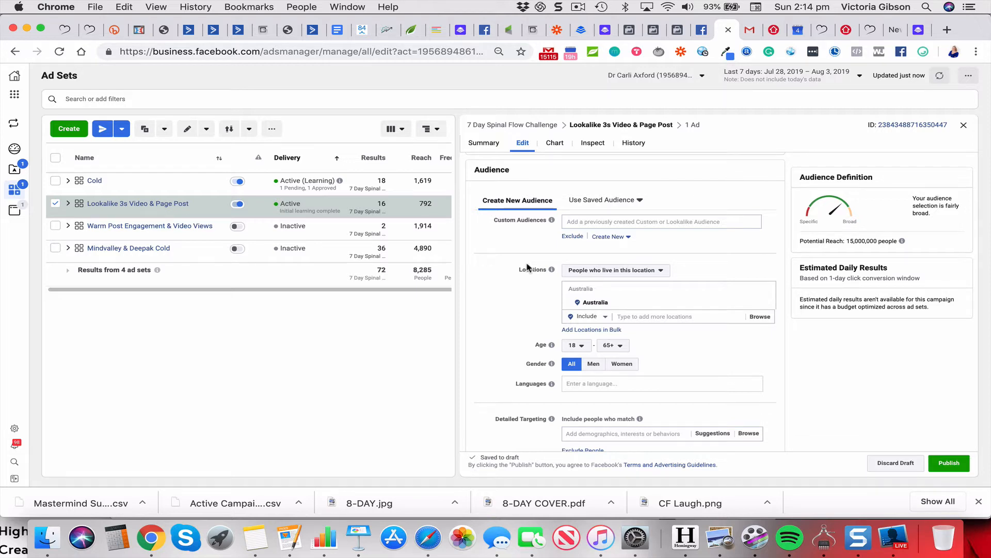
pyautogui.scroll(-1, 531, 256)
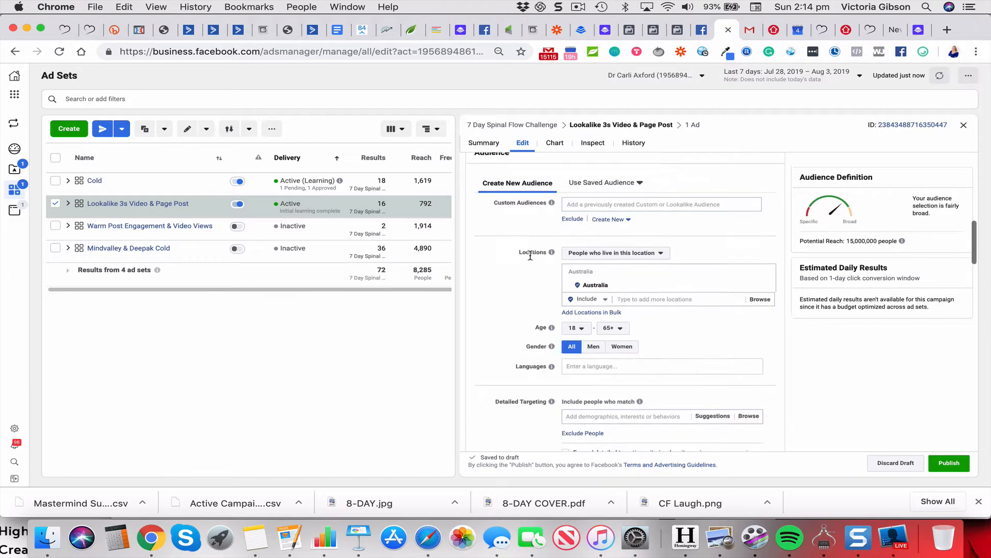
pyautogui.scroll(1, 531, 256)
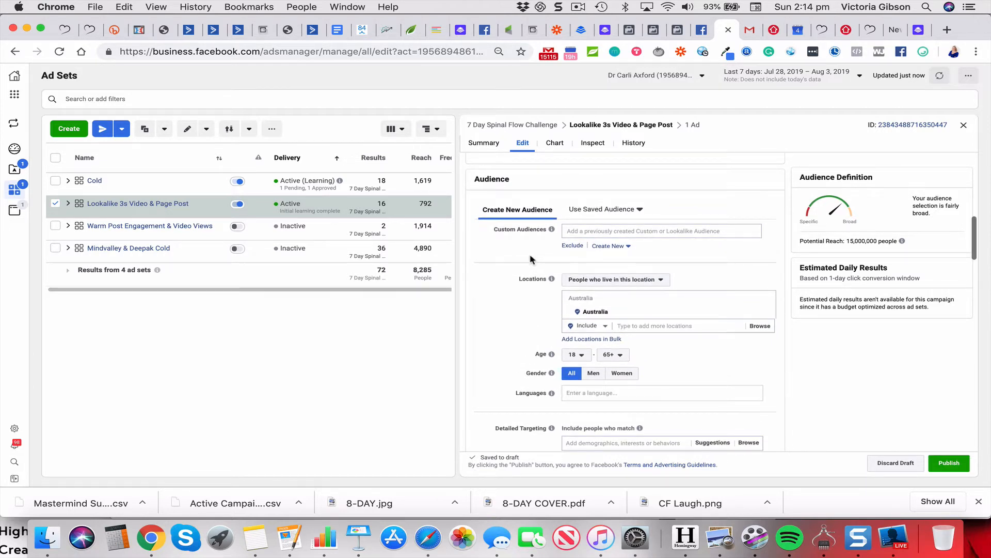
pyautogui.click(575, 231)
pyautogui.write('loo')
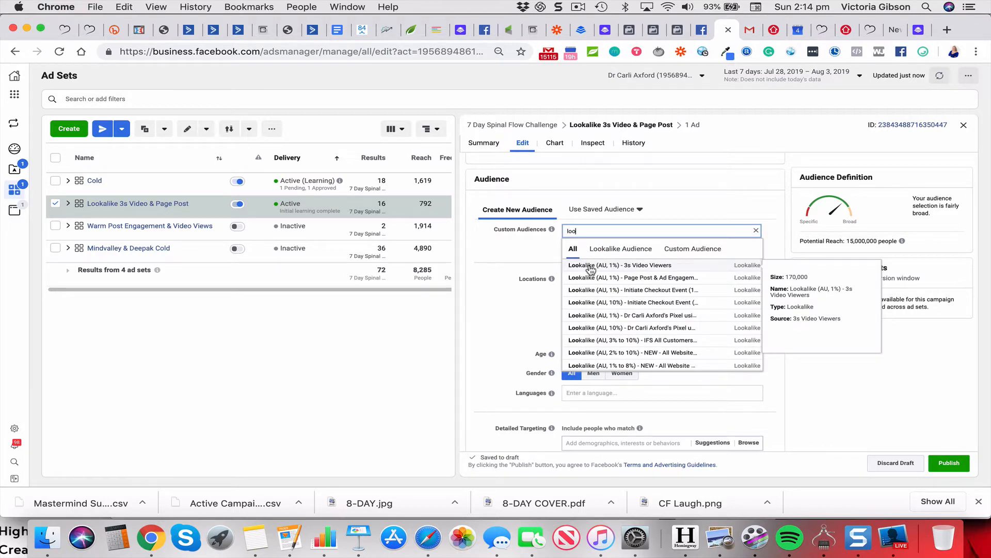
pyautogui.click(591, 266)
pyautogui.click(562, 260)
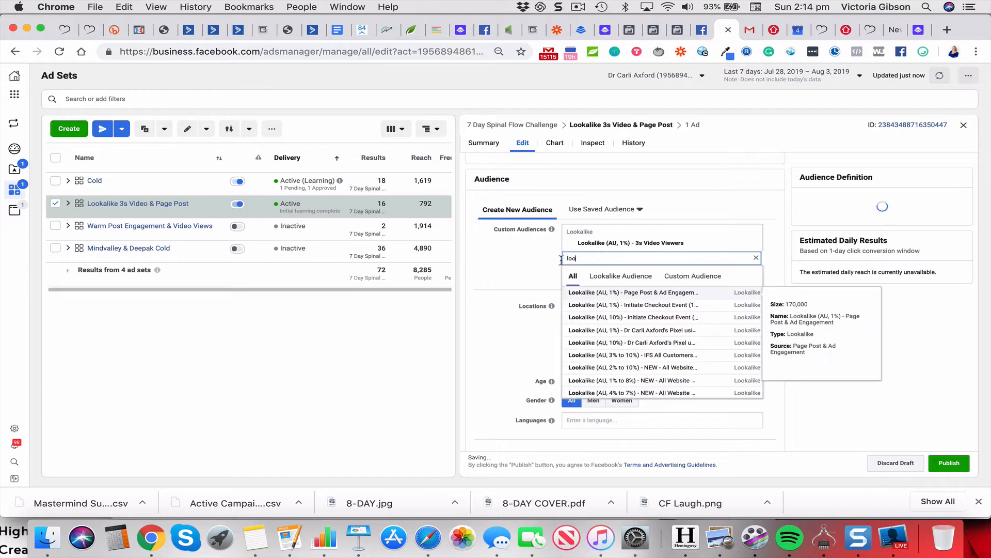
pyautogui.click(532, 267)
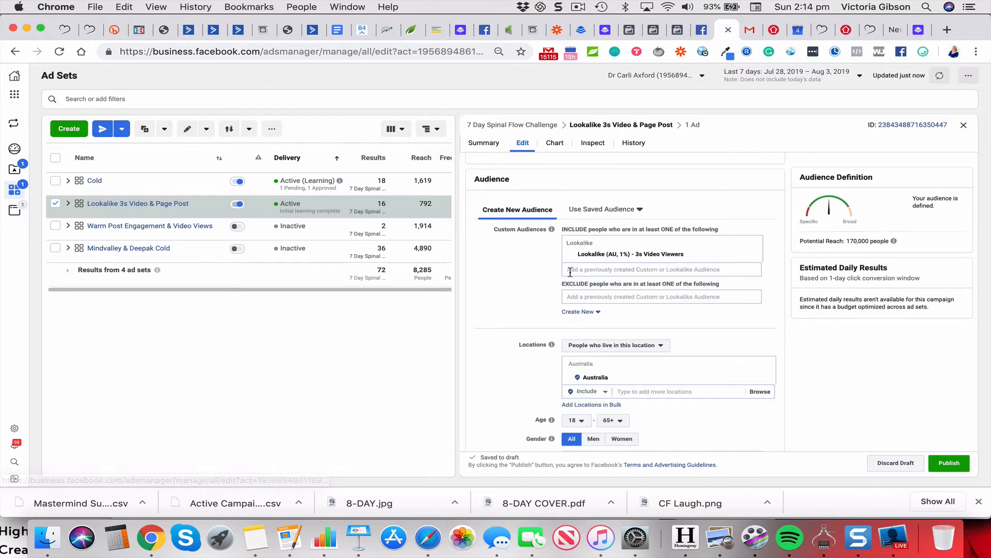
# Examine the audiences available for exclusion and the ad set's location, age, gender and detailed targeting settings
pyautogui.click(577, 295)
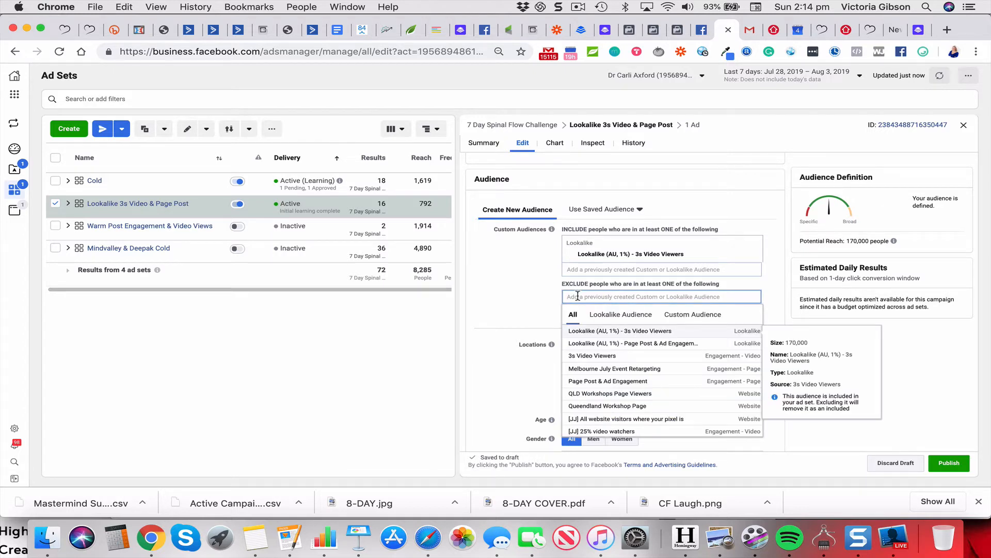
pyautogui.click(540, 293)
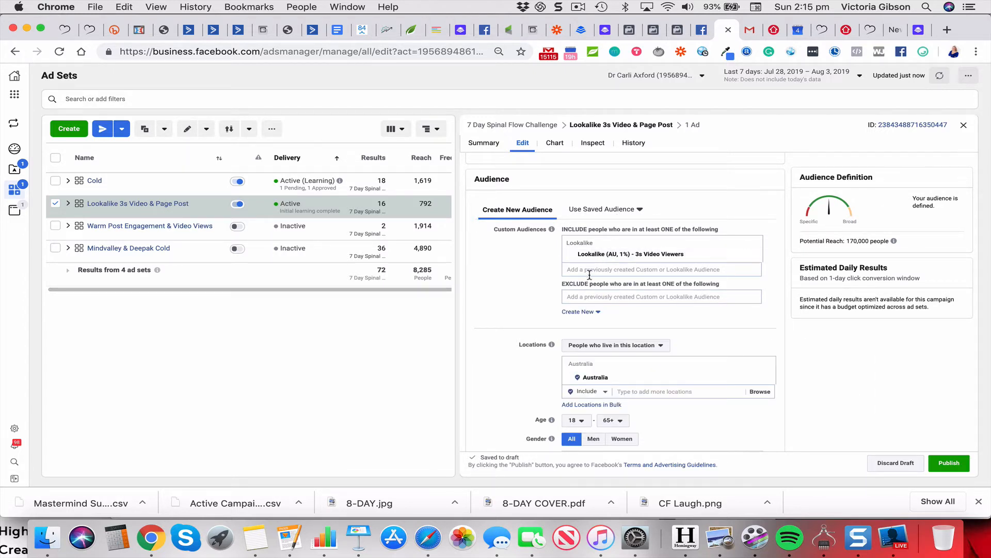
pyautogui.scroll(-5, 513, 294)
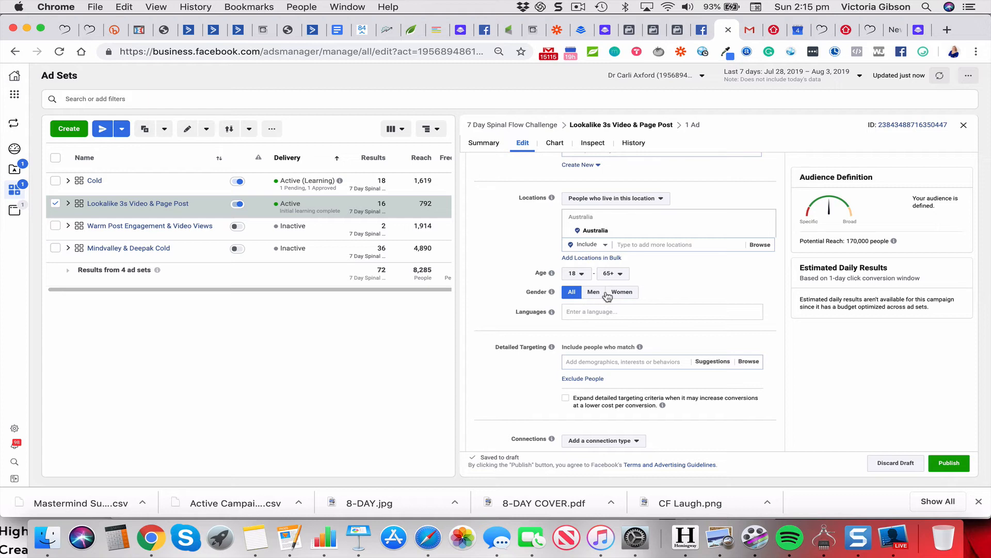
pyautogui.scroll(-3, 607, 296)
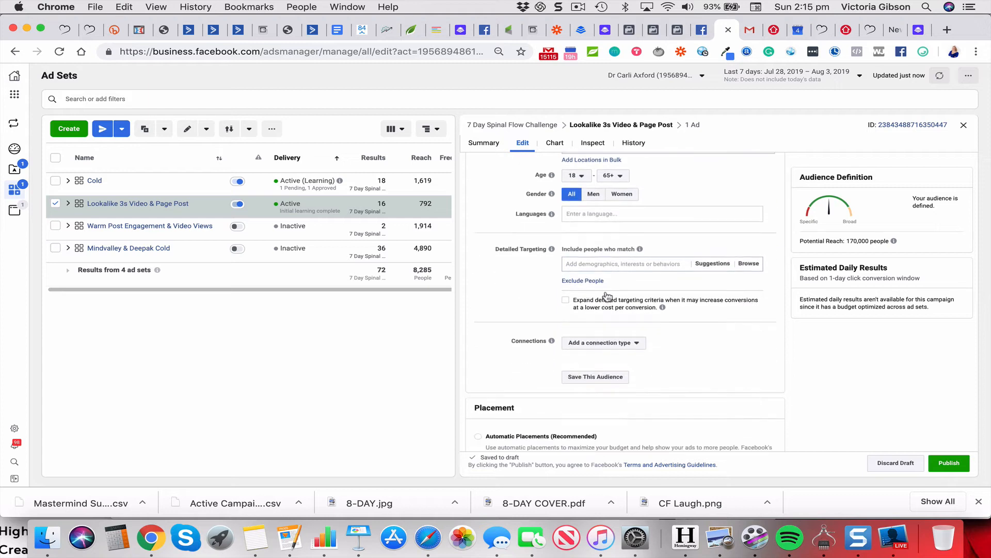
pyautogui.click(584, 263)
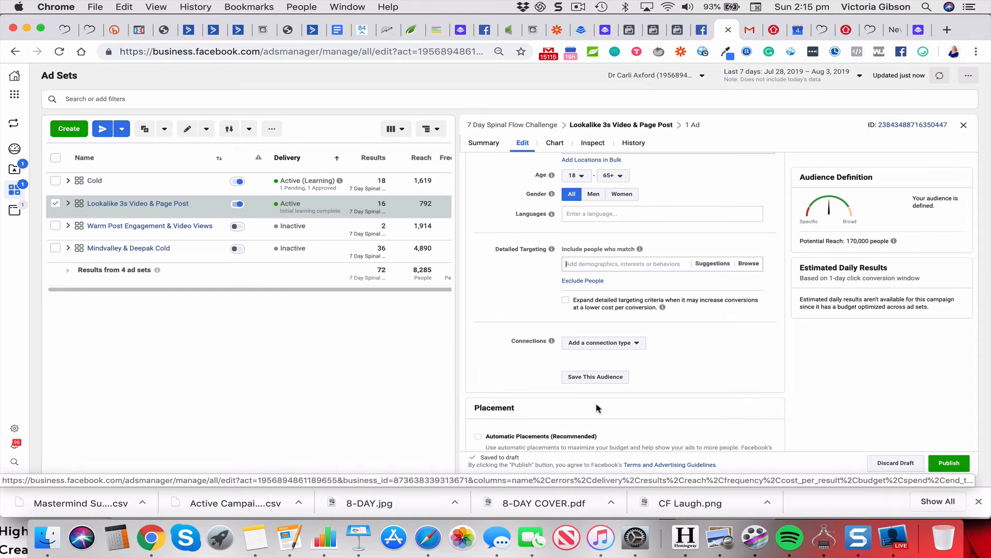
pyautogui.scroll(5, 626, 291)
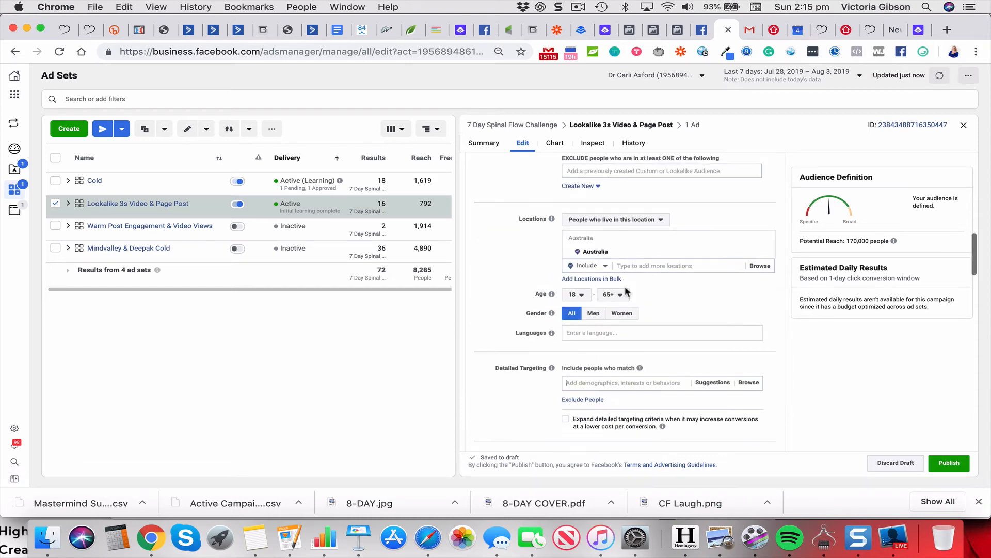
pyautogui.scroll(1, 626, 291)
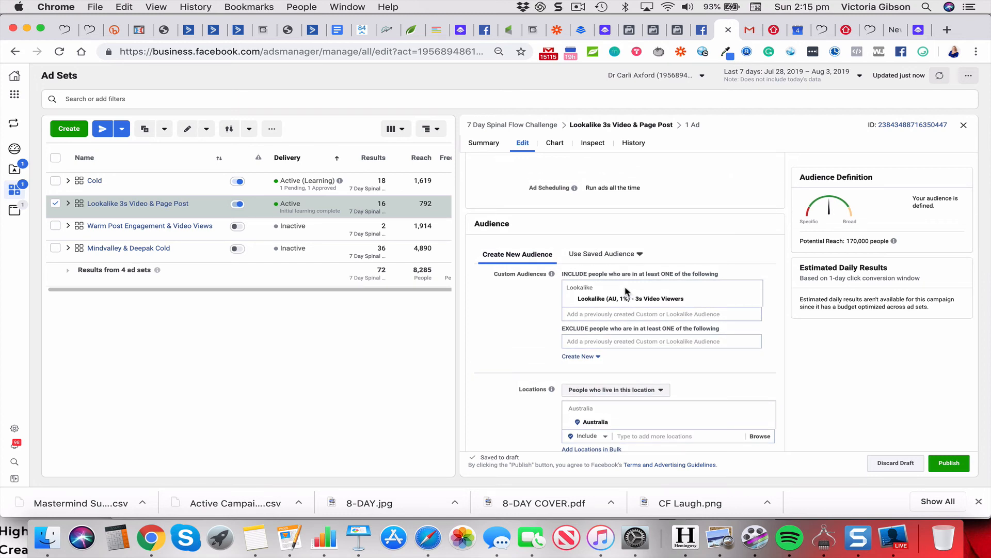
pyautogui.scroll(1, 626, 290)
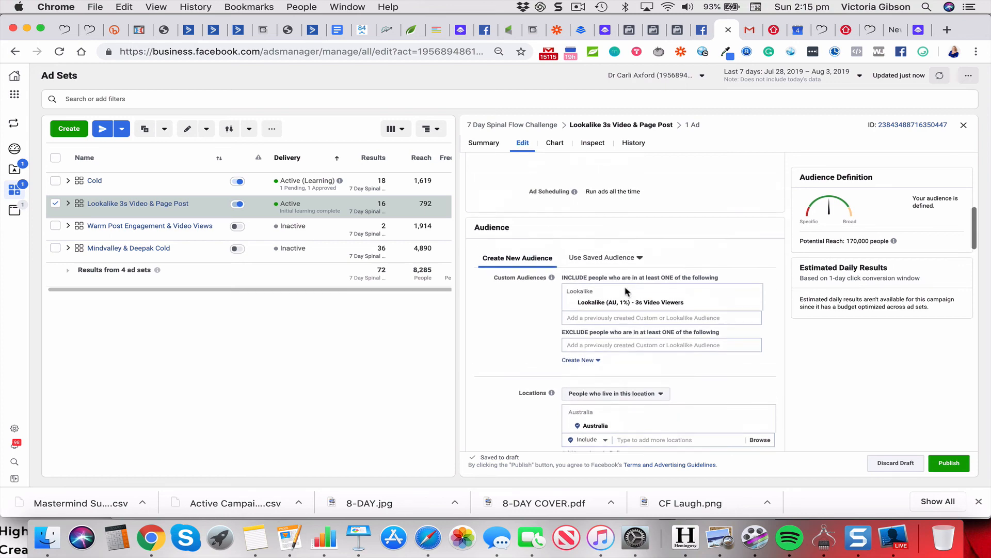